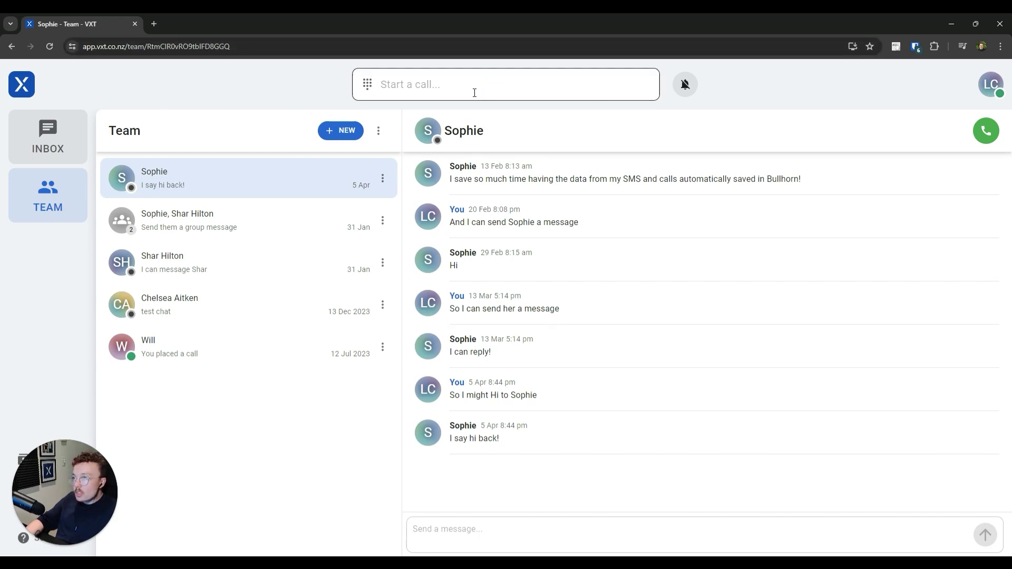
{"action": "left_click", "coordinate": [433, 87]}
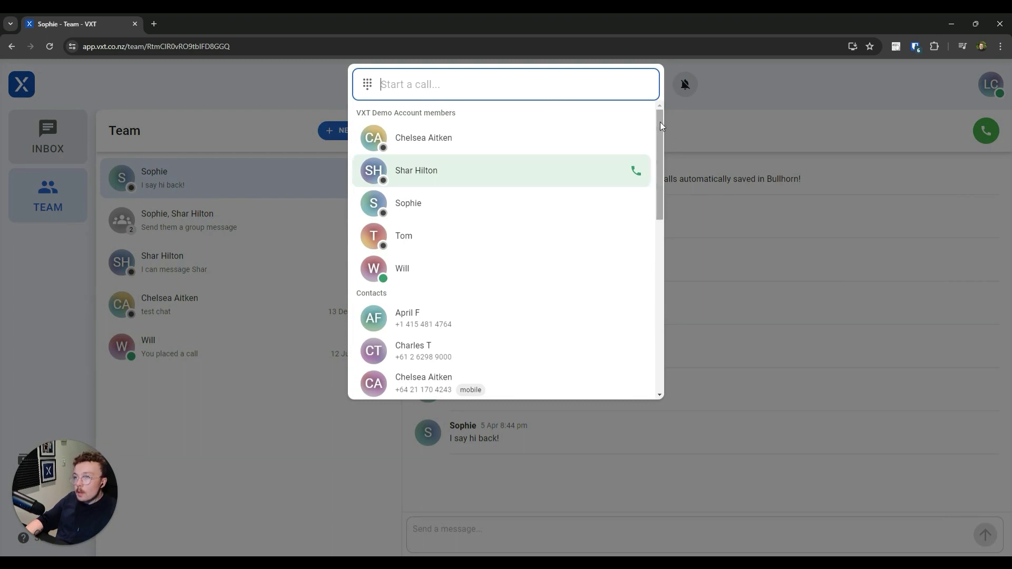
{"action": "left_click_drag", "start_coordinate": [660, 122], "coordinate": [660, 151]}
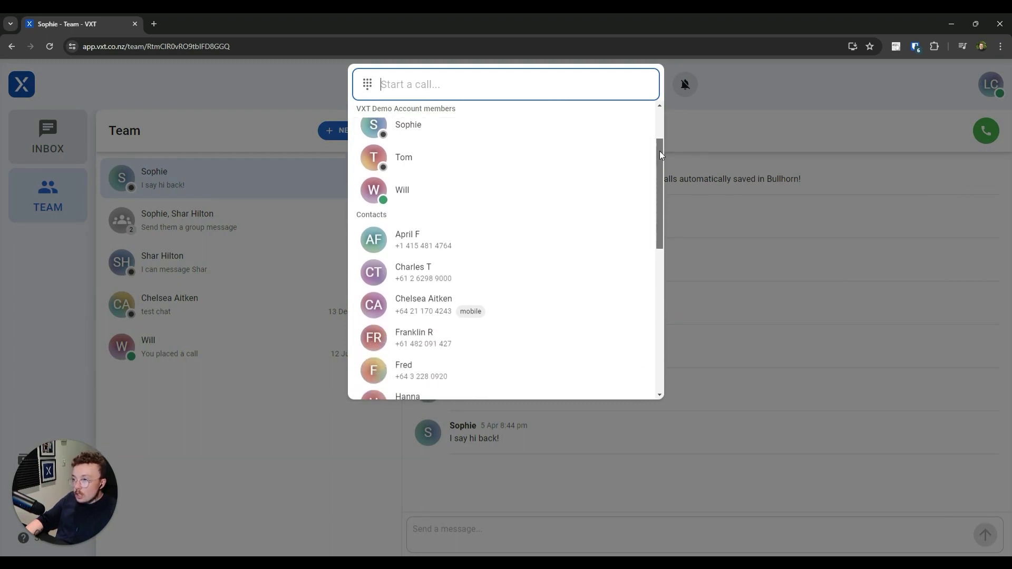
{"action": "left_click_drag", "start_coordinate": [660, 150], "coordinate": [659, 164]}
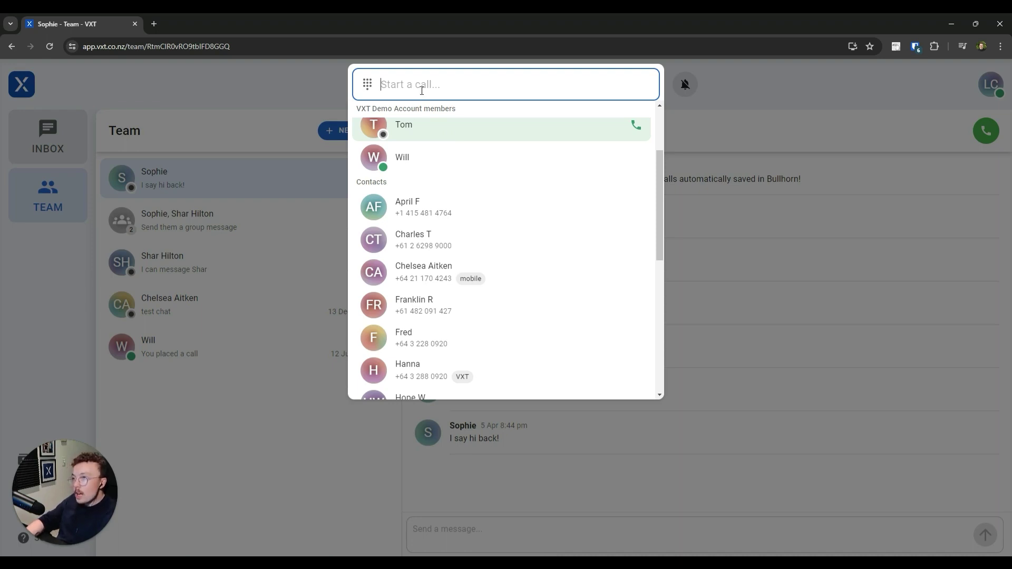
{"action": "type", "text": "luke campbell"}
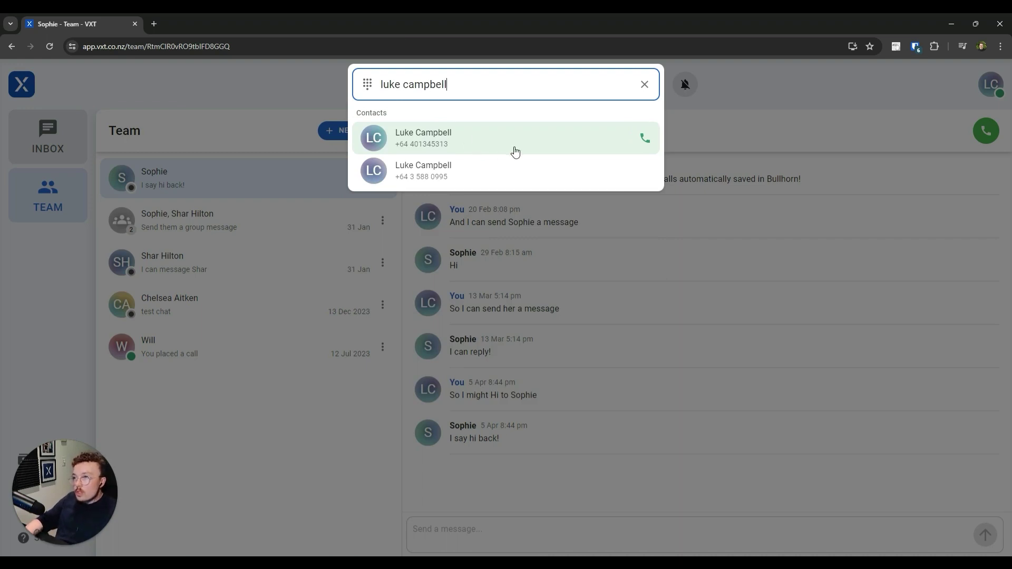
{"action": "left_click", "coordinate": [401, 179]}
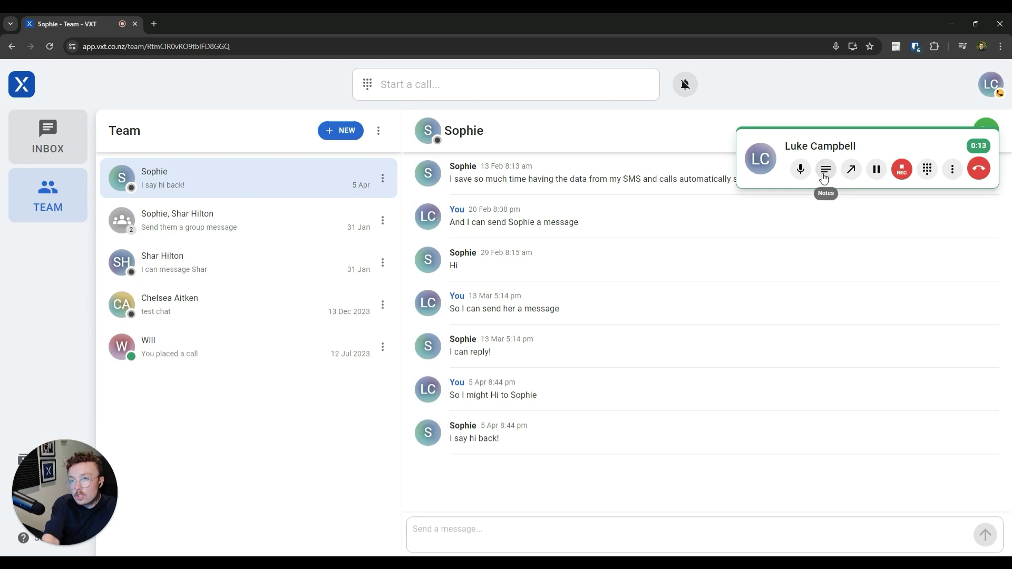
{"action": "left_click", "coordinate": [825, 169]}
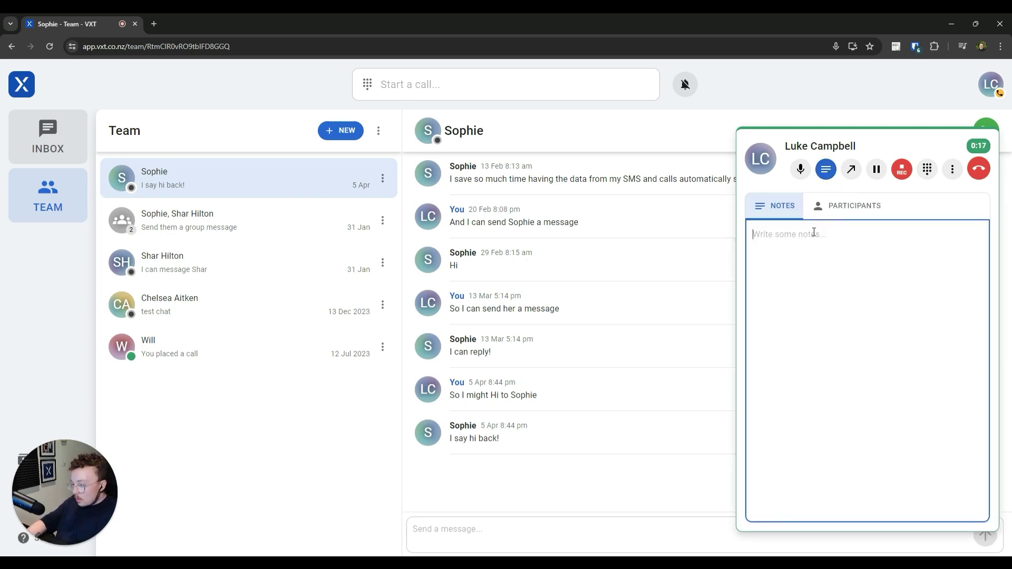
{"action": "type", "text": "Some notes about this legal matter/case"}
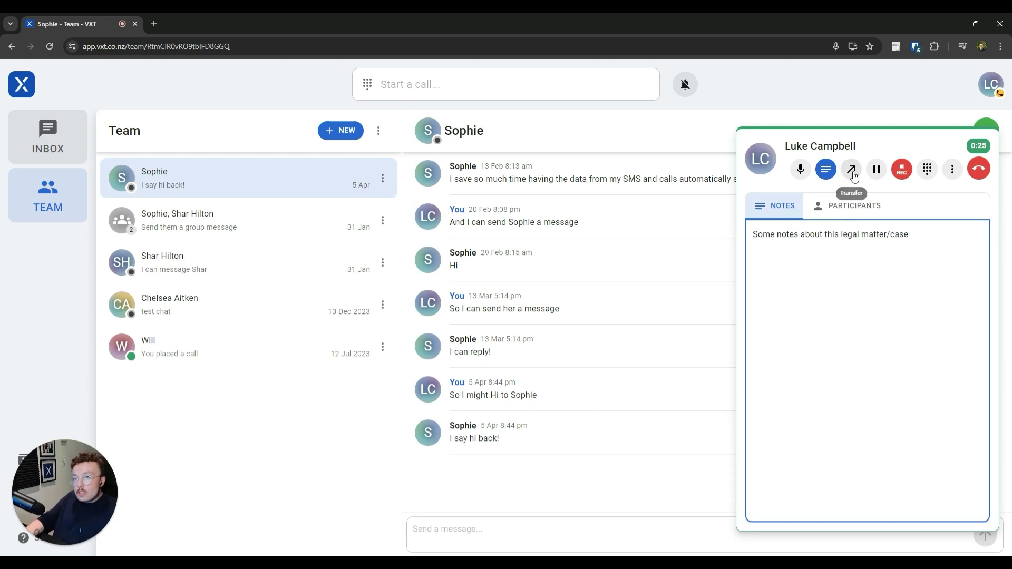
{"action": "left_click", "coordinate": [825, 170]}
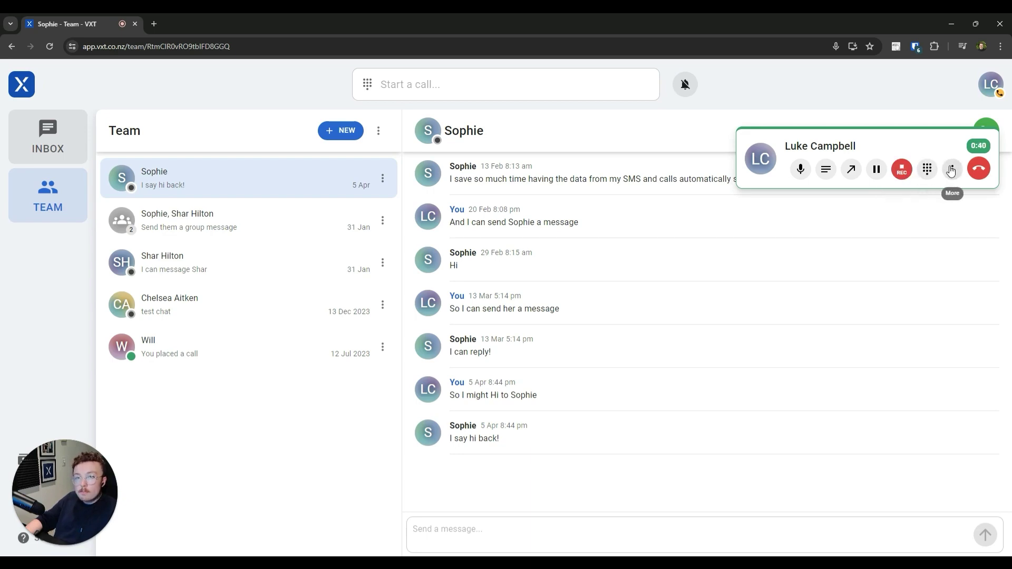
{"action": "left_click", "coordinate": [978, 169]}
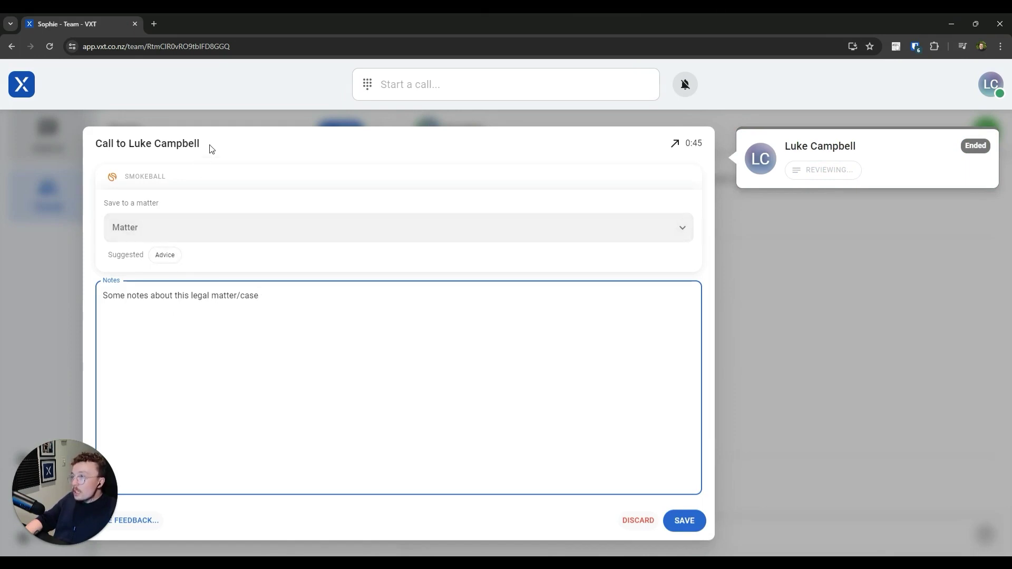
{"action": "left_click_drag", "start_coordinate": [209, 146], "coordinate": [128, 144]}
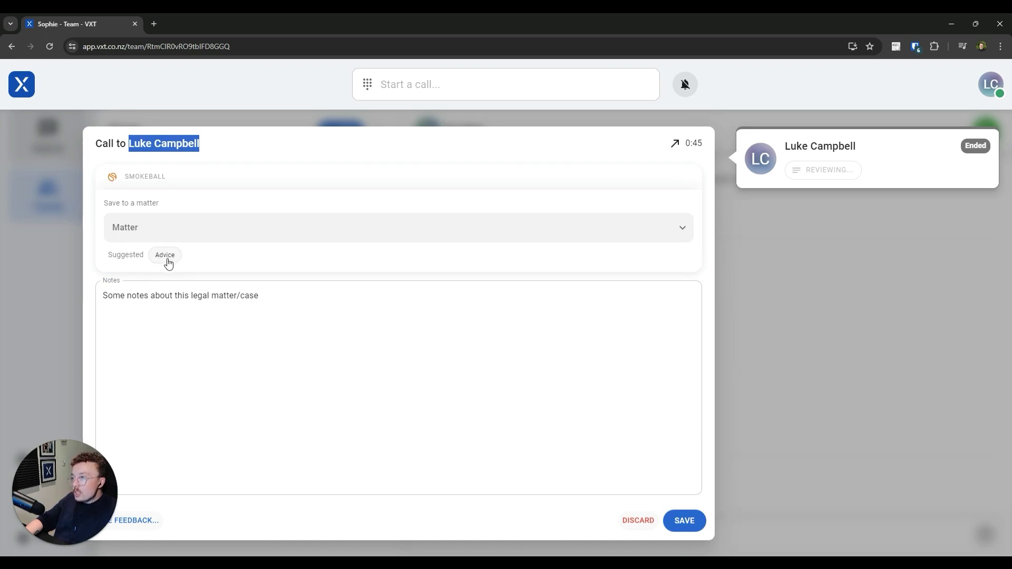
{"action": "left_click", "coordinate": [166, 257]}
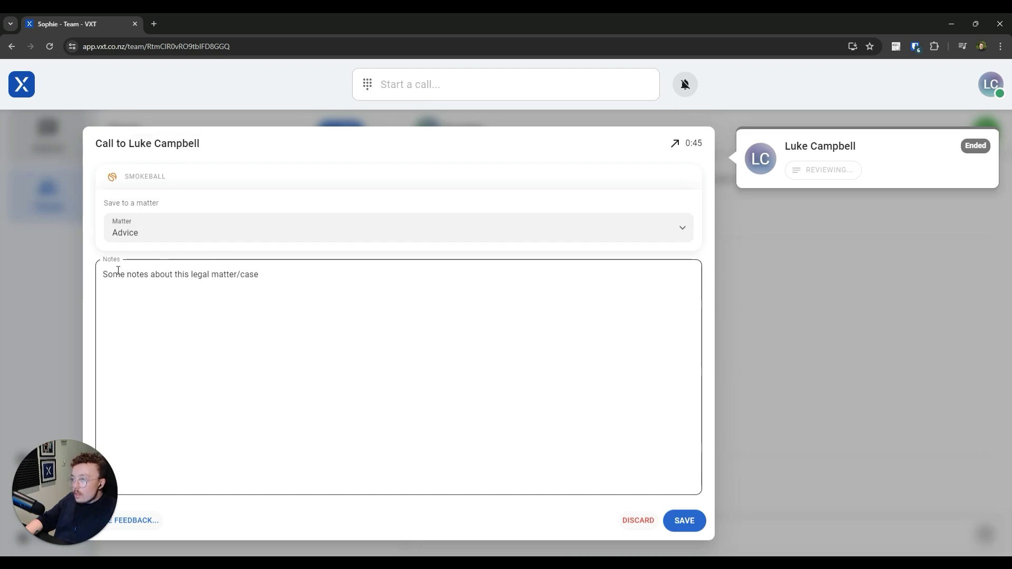
{"action": "left_click_drag", "start_coordinate": [101, 273], "coordinate": [301, 277]}
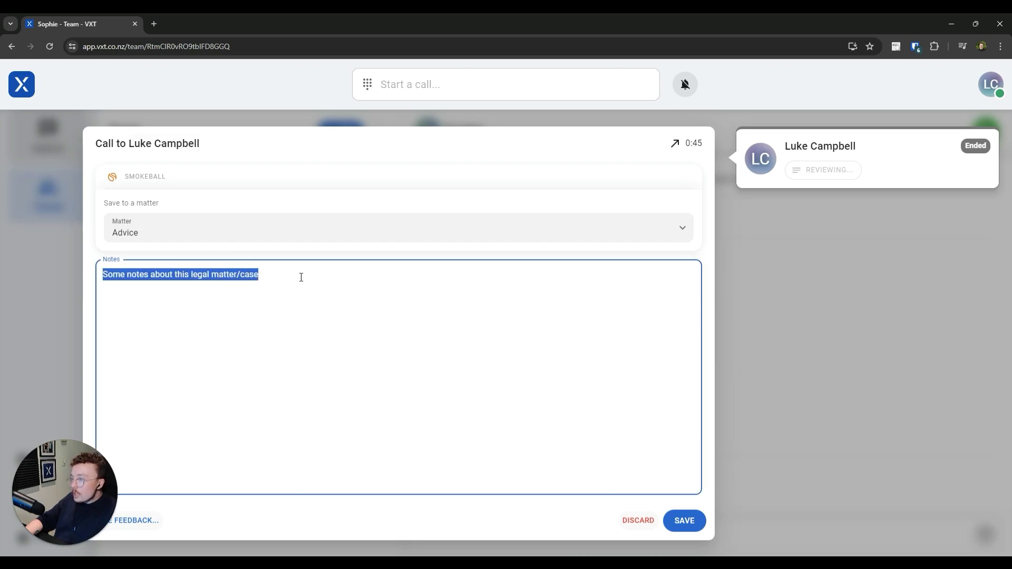
{"action": "left_click", "coordinate": [301, 277]}
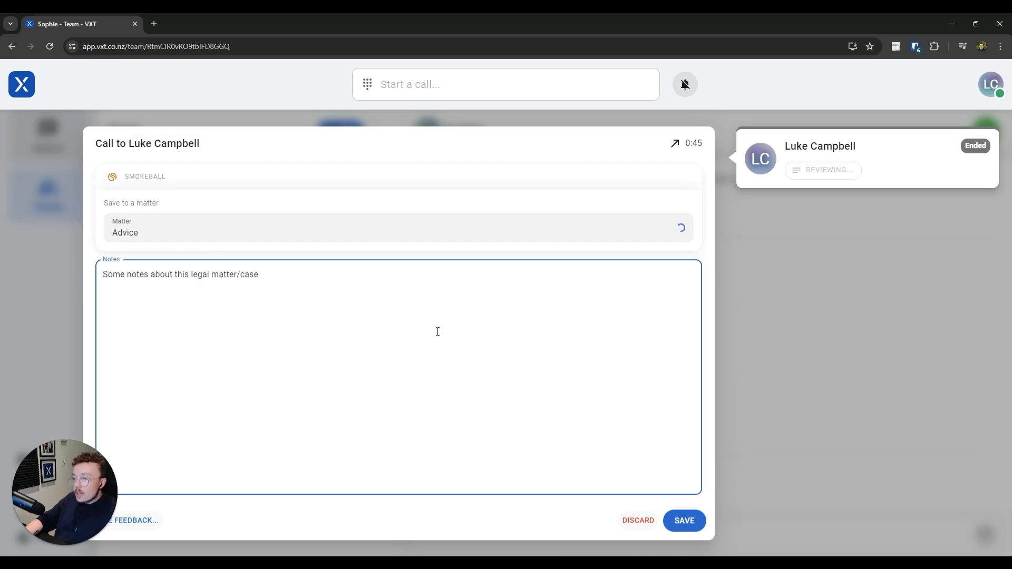
{"action": "left_click", "coordinate": [687, 522]}
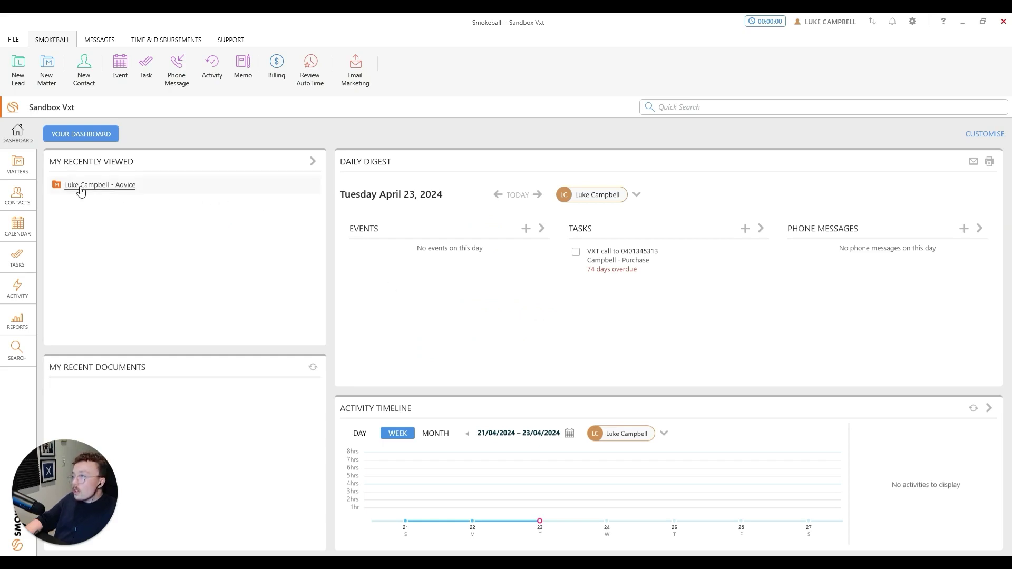
- Open the Campbell Advice matter from Matters and view its empty Tasks list
{"action": "left_click", "coordinate": [22, 164]}
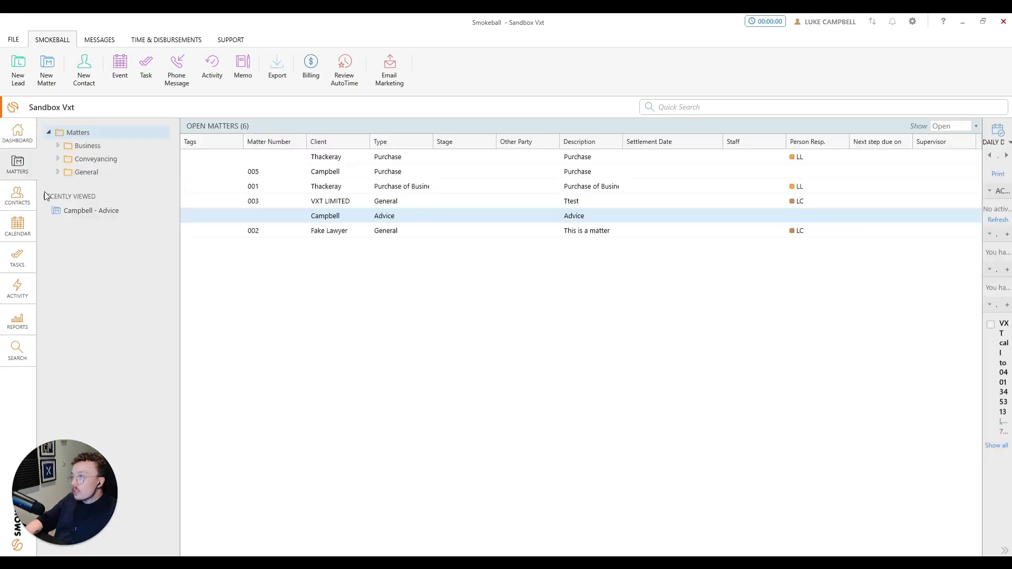
{"action": "double_click", "coordinate": [348, 221]}
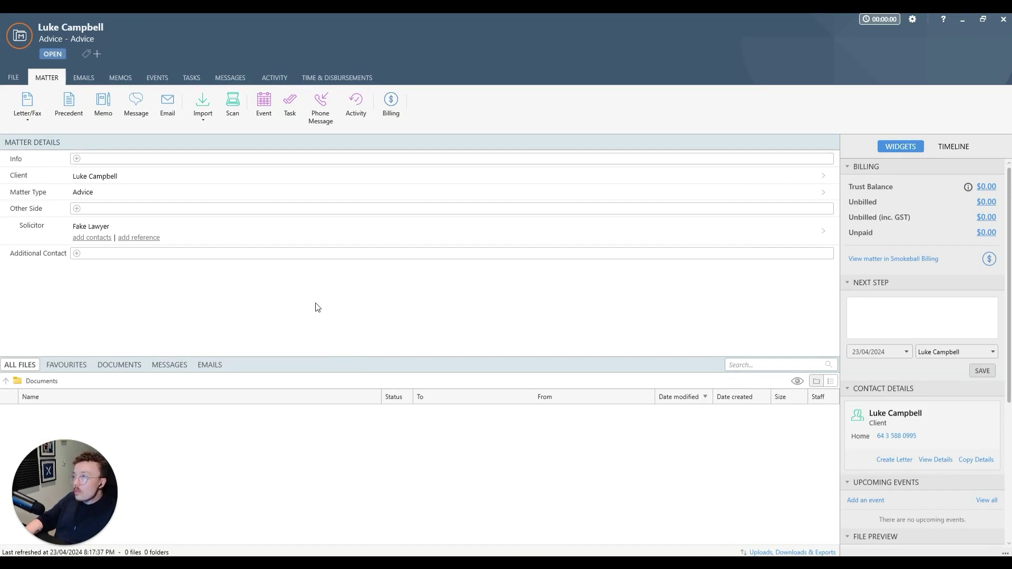
{"action": "left_click", "coordinate": [197, 80]}
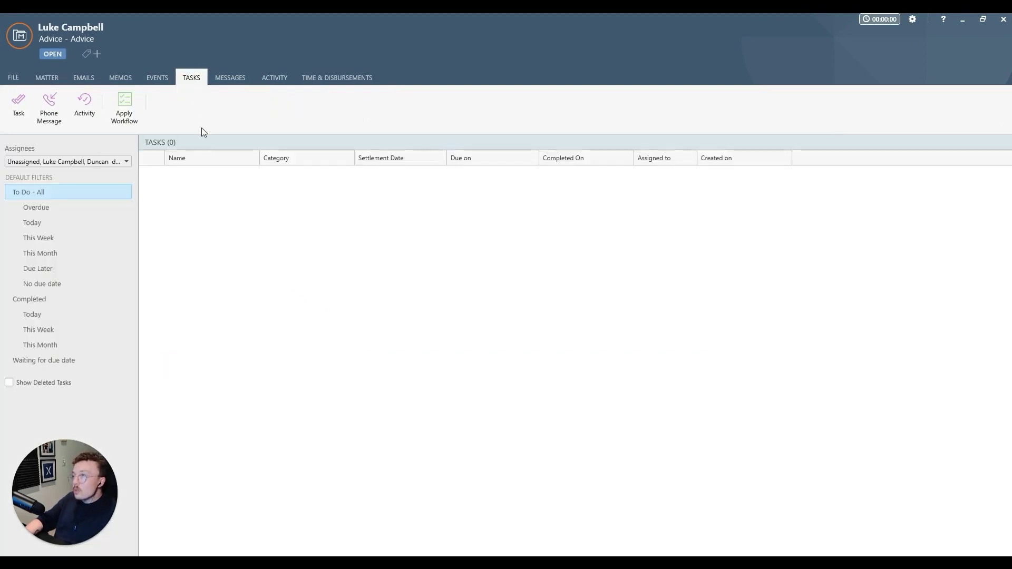
{"action": "left_click", "coordinate": [48, 302]}
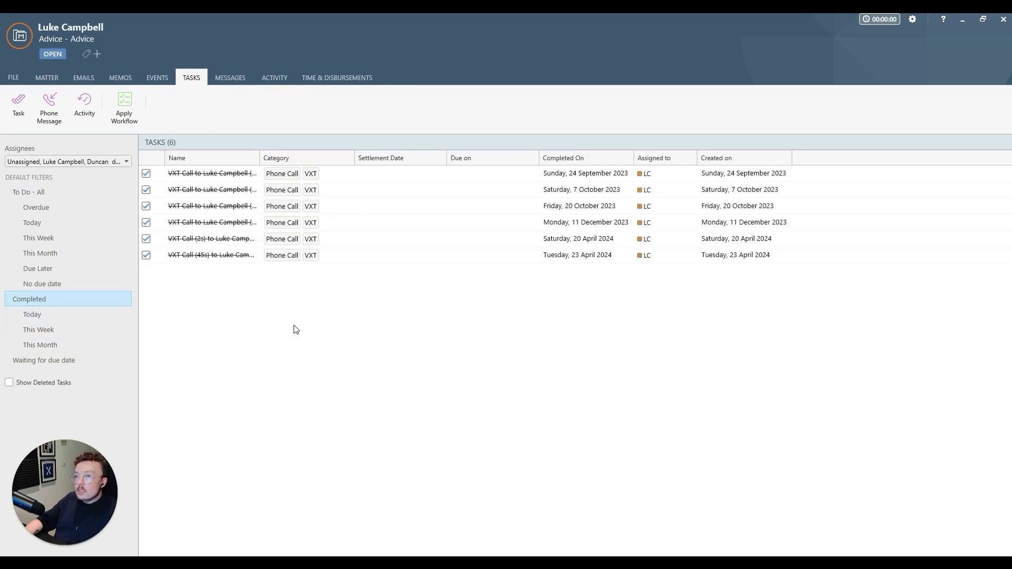
{"action": "double_click", "coordinate": [404, 255]}
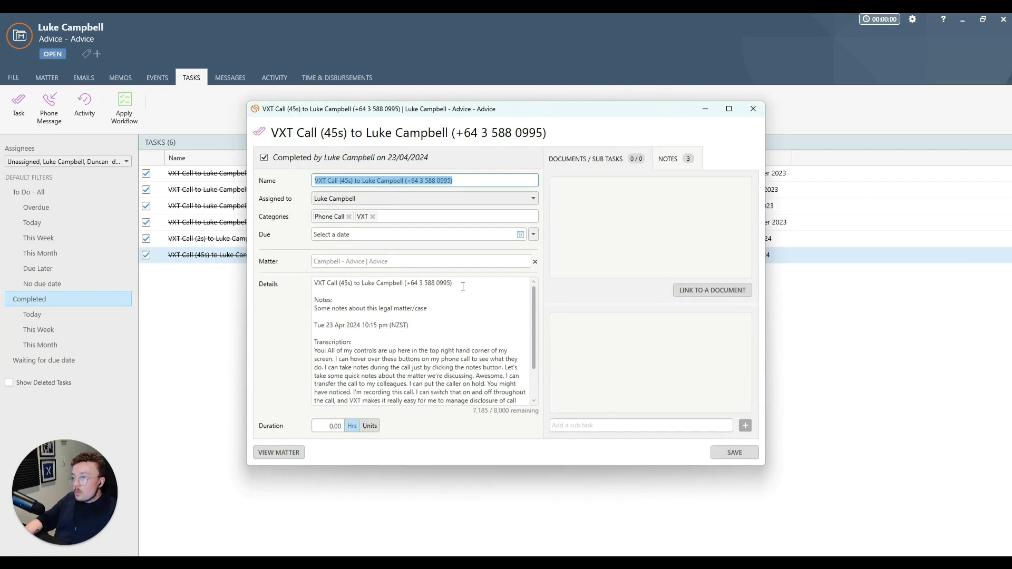
{"action": "left_click_drag", "start_coordinate": [463, 283], "coordinate": [338, 284]}
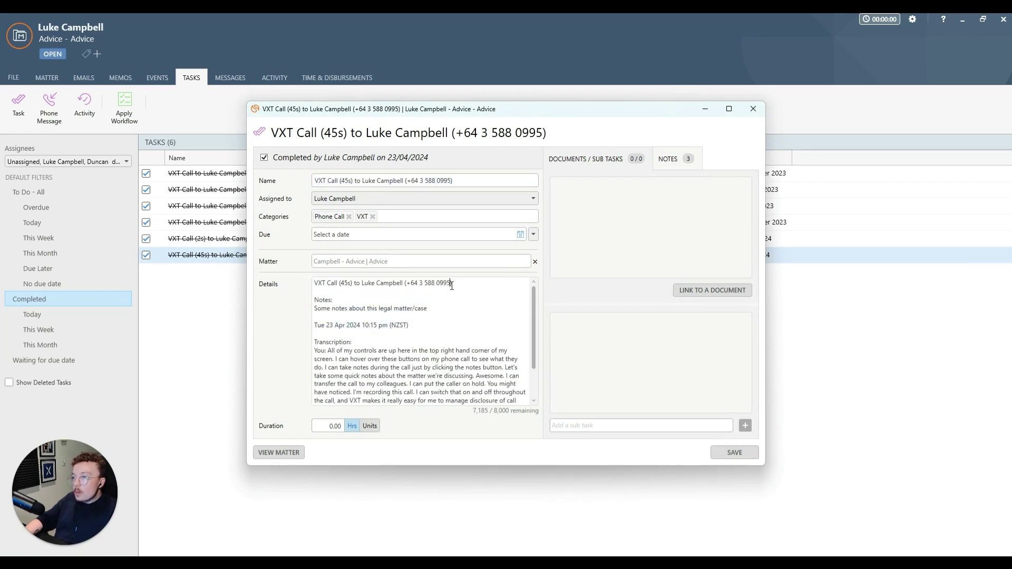
{"action": "left_click_drag", "start_coordinate": [442, 308], "coordinate": [319, 311]}
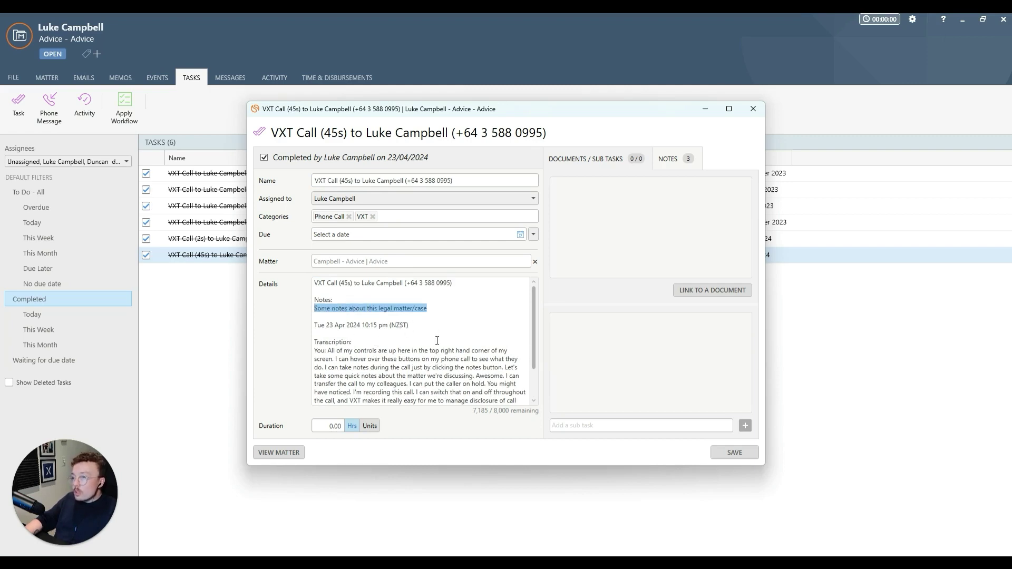
{"action": "left_click_drag", "start_coordinate": [536, 307], "coordinate": [532, 335]}
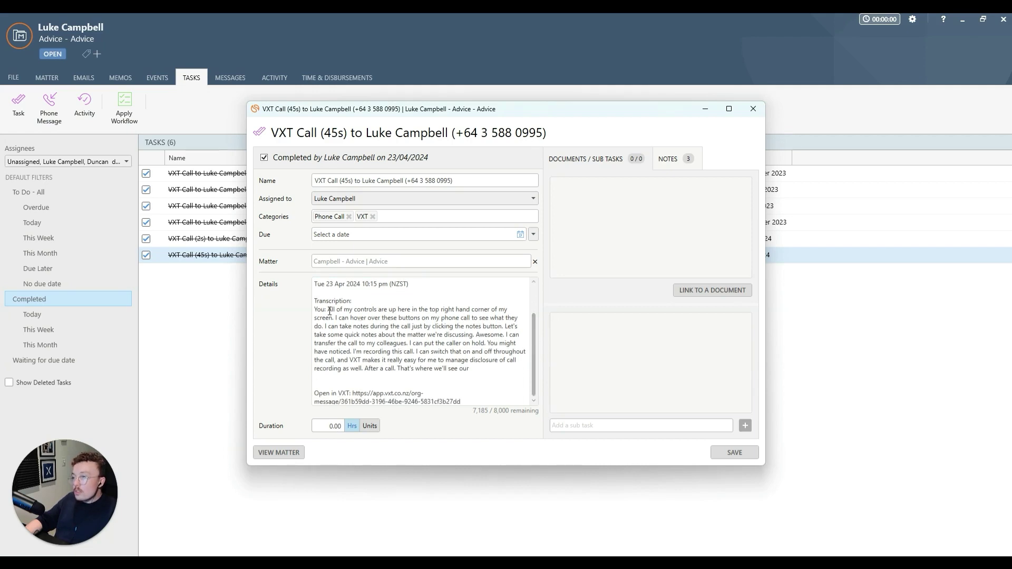
{"action": "left_click_drag", "start_coordinate": [327, 309], "coordinate": [369, 323]}
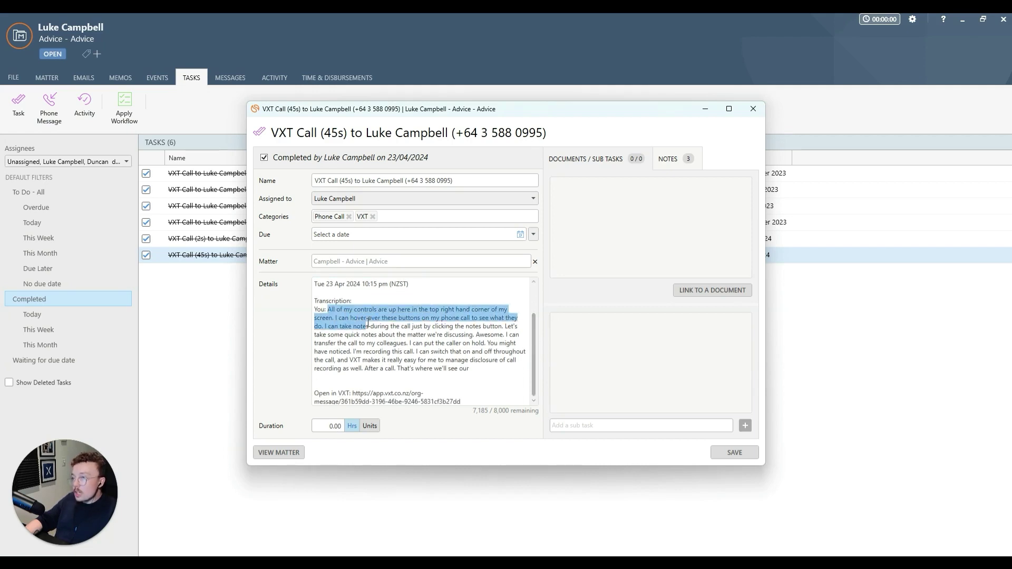
{"action": "left_click_drag", "start_coordinate": [370, 323], "coordinate": [380, 333]}
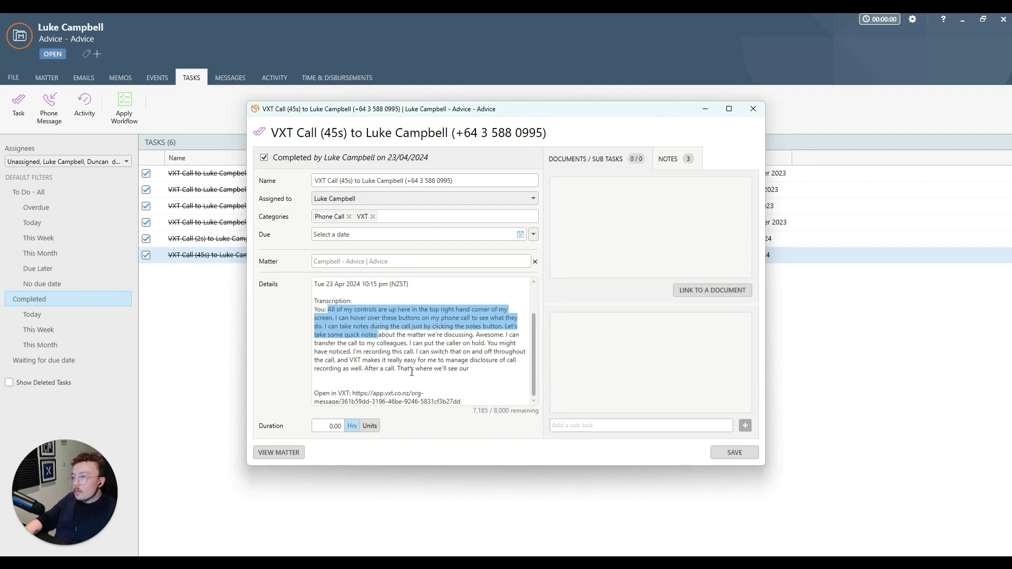
{"action": "left_click_drag", "start_coordinate": [352, 393], "coordinate": [465, 401]}
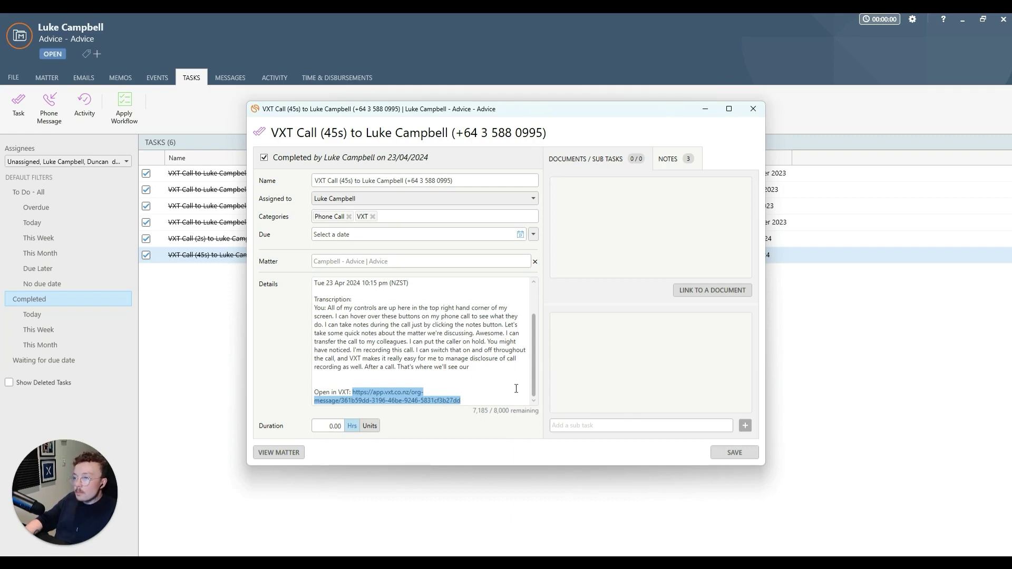
{"action": "left_click", "coordinate": [736, 452]}
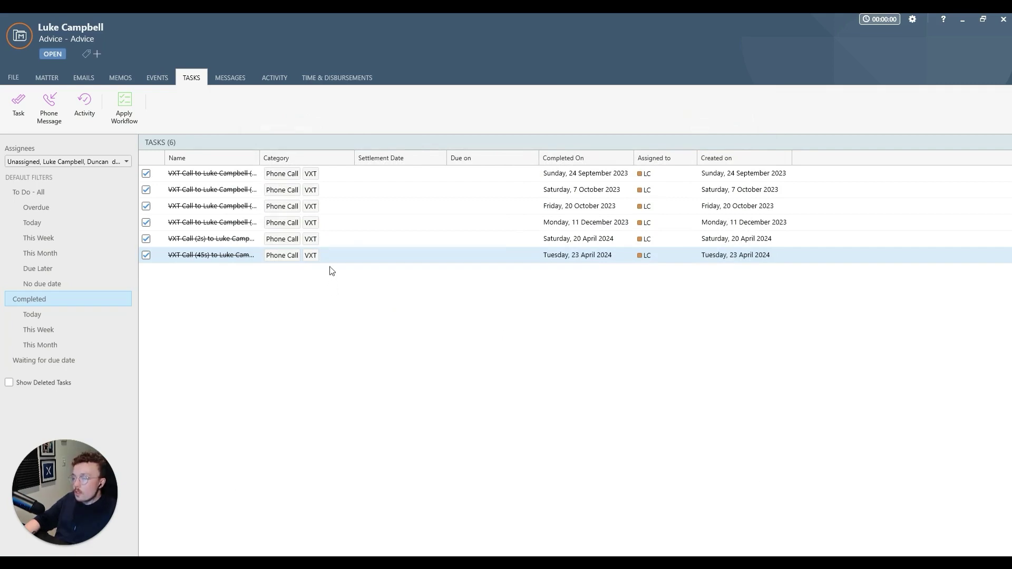
{"action": "left_click", "coordinate": [319, 78]}
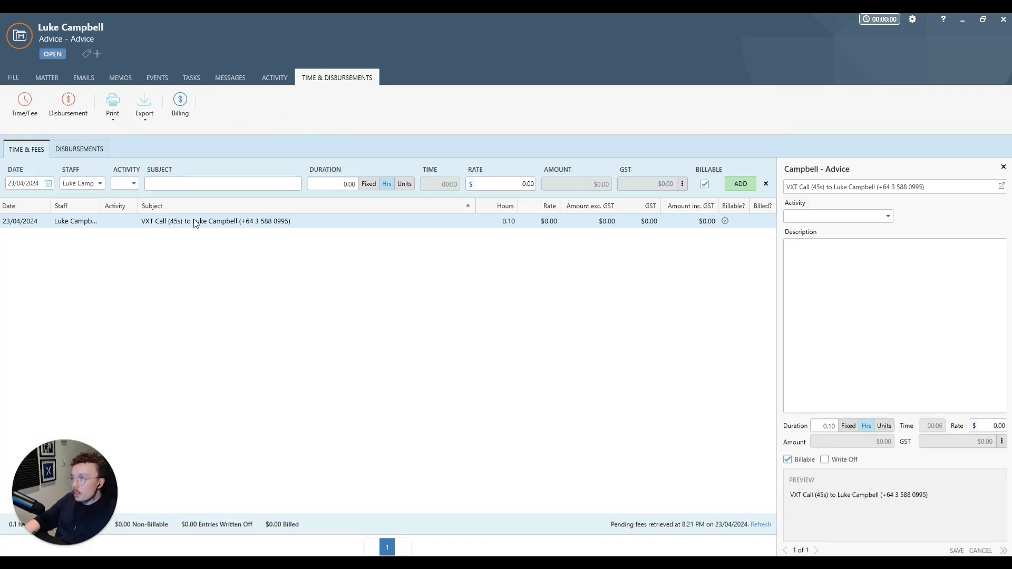
- Inspect the VXT call time entry's subject, then close the entry and the Campbell matter
{"action": "double_click", "coordinate": [147, 222]}
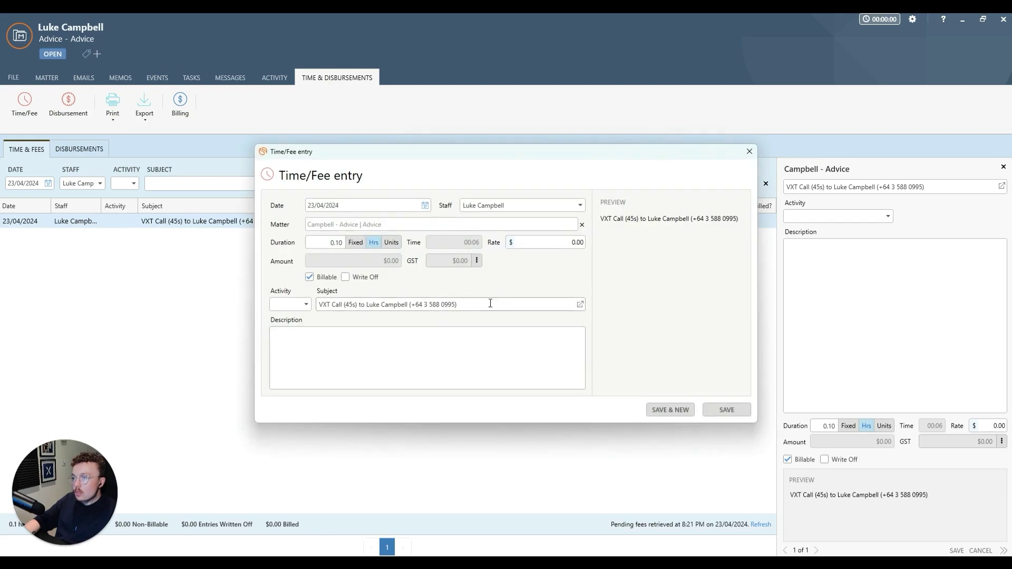
{"action": "left_click_drag", "start_coordinate": [484, 302], "coordinate": [282, 291]}
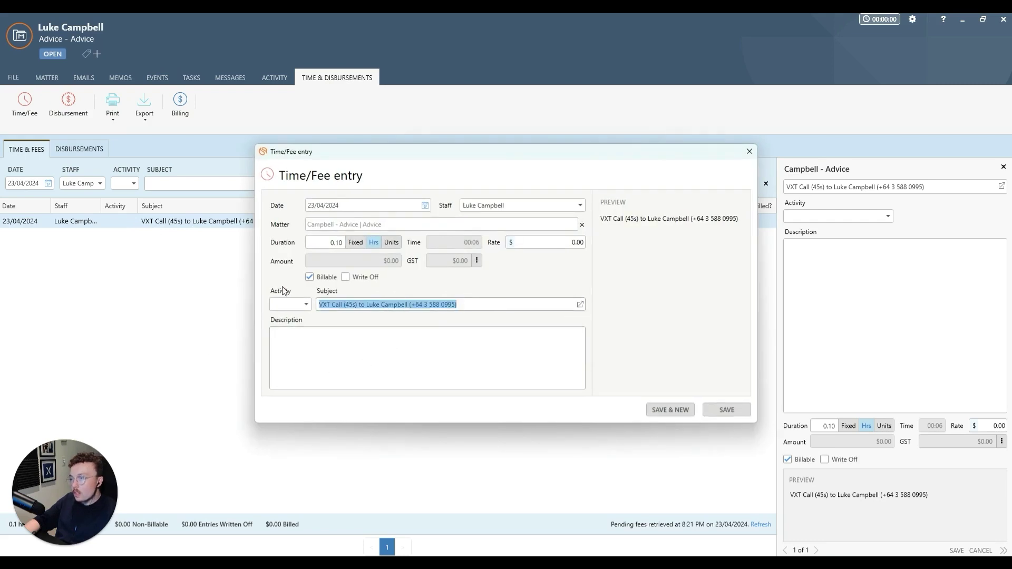
{"action": "left_click", "coordinate": [327, 305]}
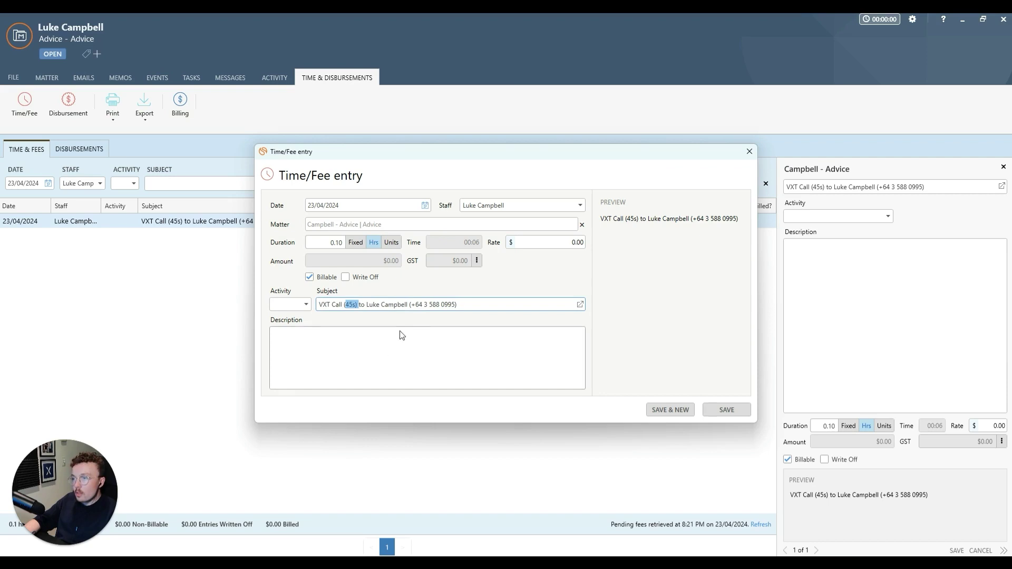
{"action": "left_click", "coordinate": [389, 305]}
{"action": "left_click_drag", "start_coordinate": [459, 304], "coordinate": [366, 305]}
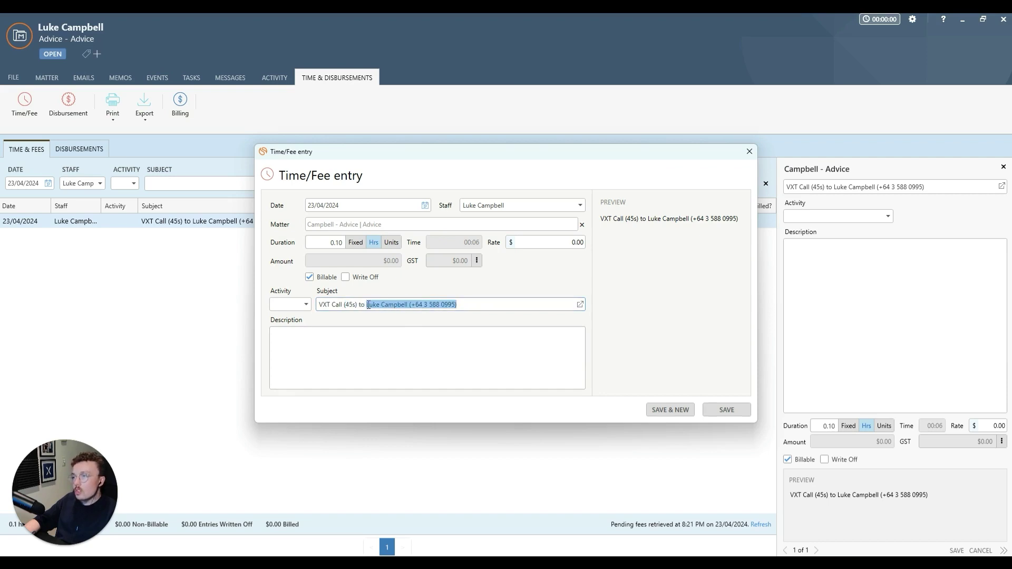
{"action": "left_click", "coordinate": [710, 412]}
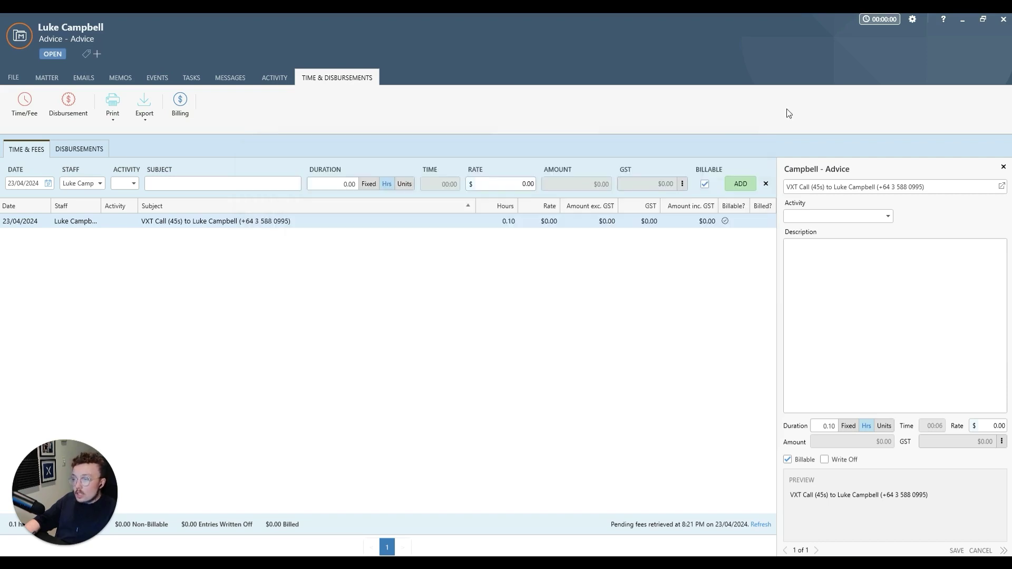
{"action": "left_click", "coordinate": [1006, 20]}
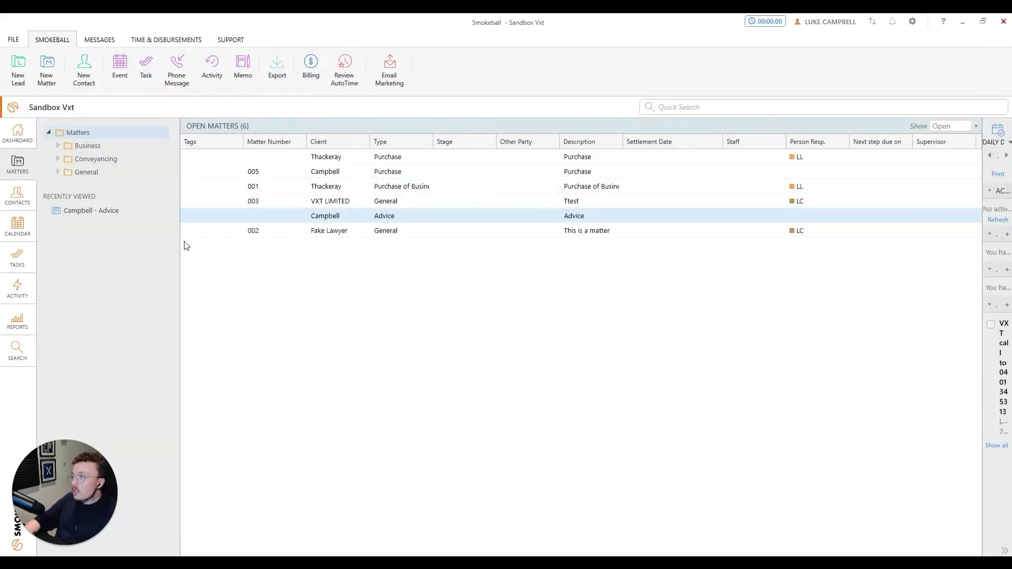
{"action": "left_click", "coordinate": [17, 197]}
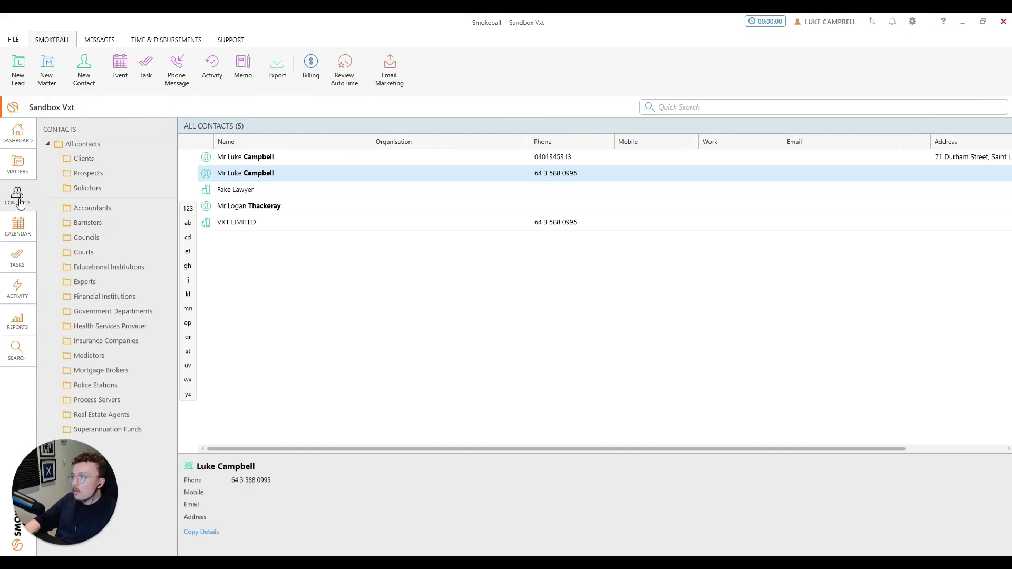
{"action": "double_click", "coordinate": [307, 176]}
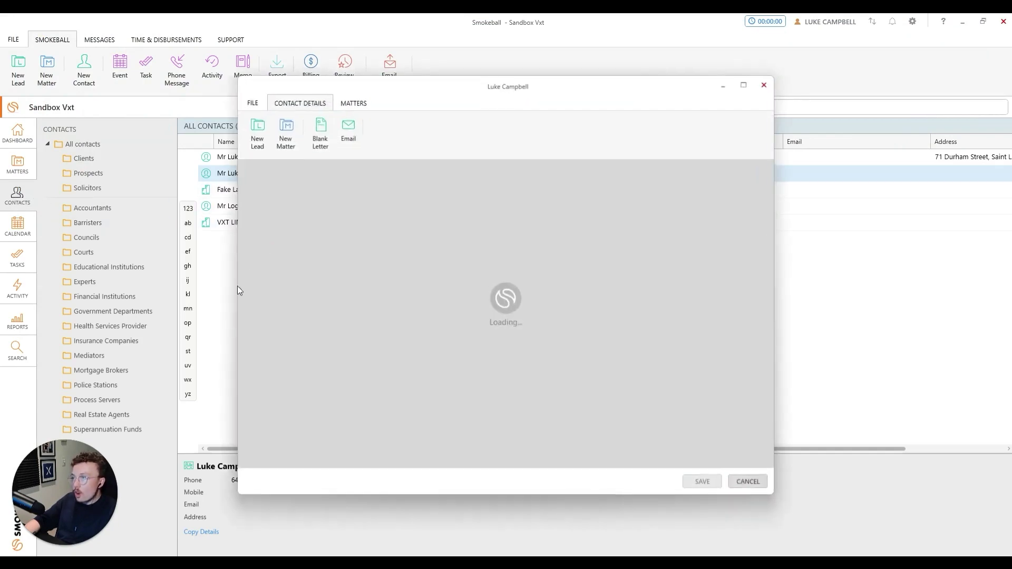